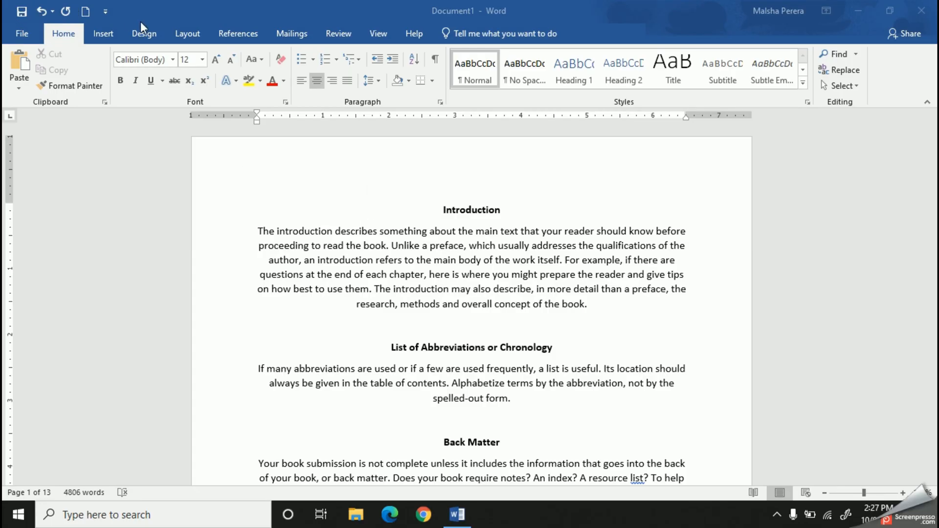
Insert a page number at the top of the page using the centred Plain Number 2 style
click(104, 35)
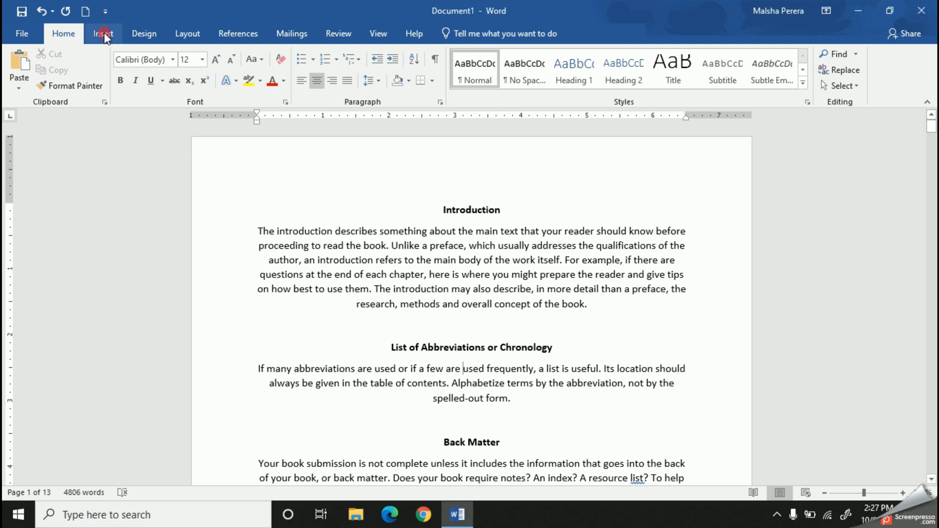
click(103, 34)
click(104, 34)
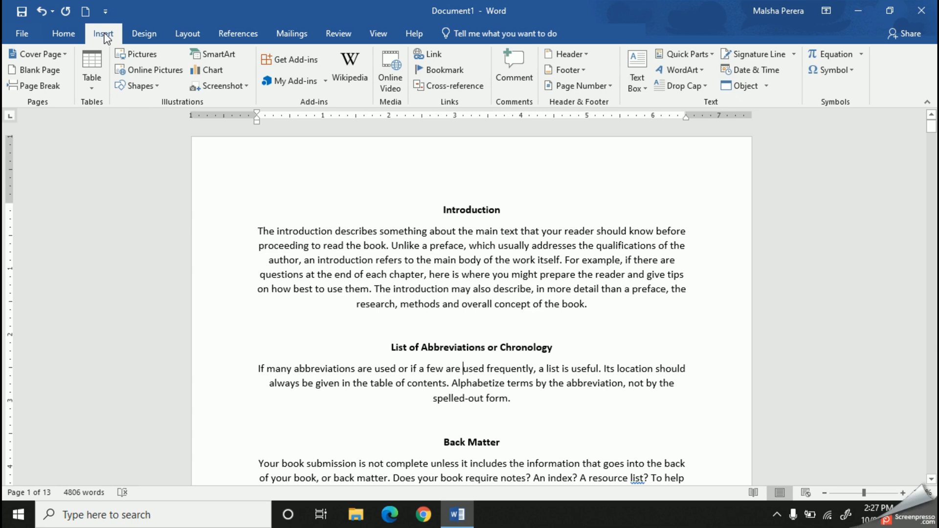
click(591, 87)
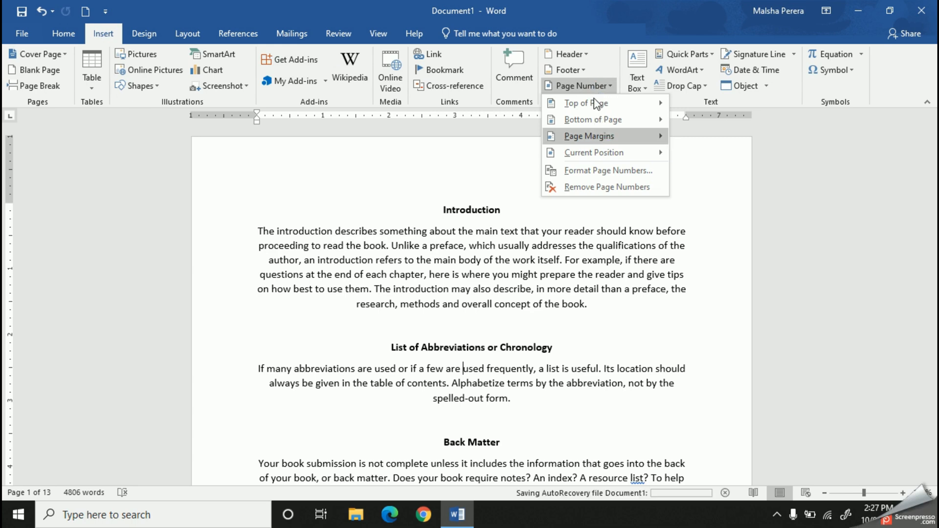
click(589, 137)
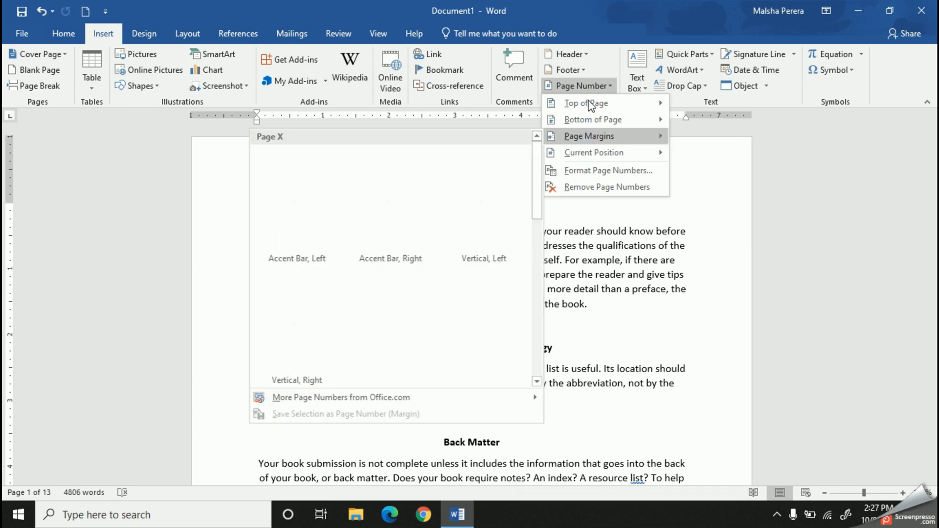
mouse_move(591, 103)
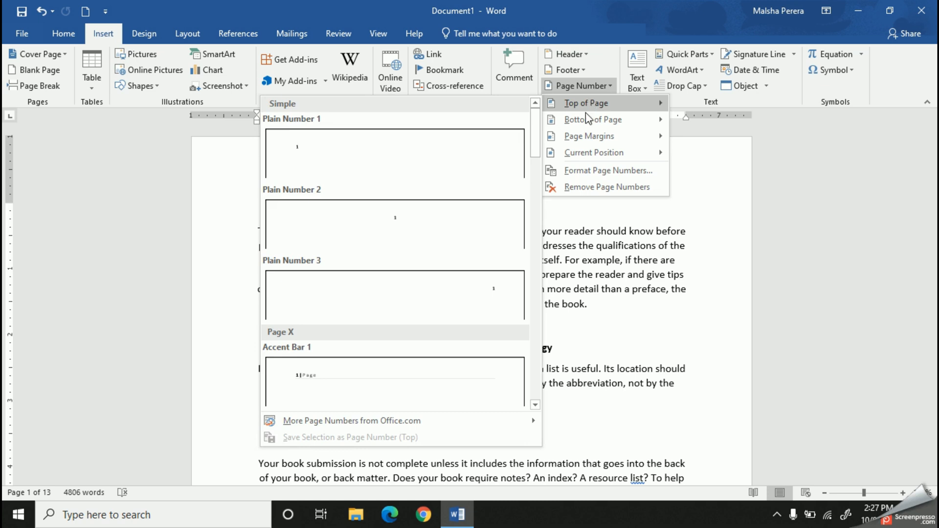
mouse_move(587, 125)
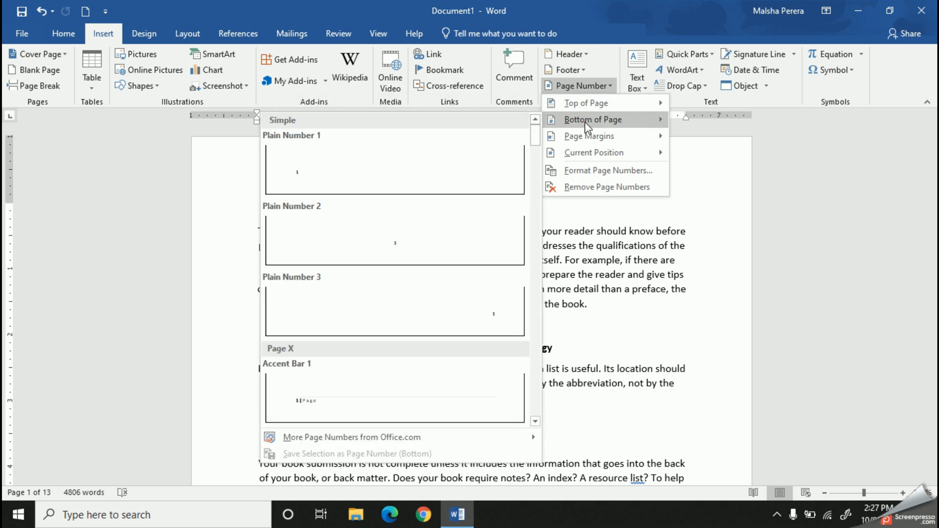
mouse_move(588, 142)
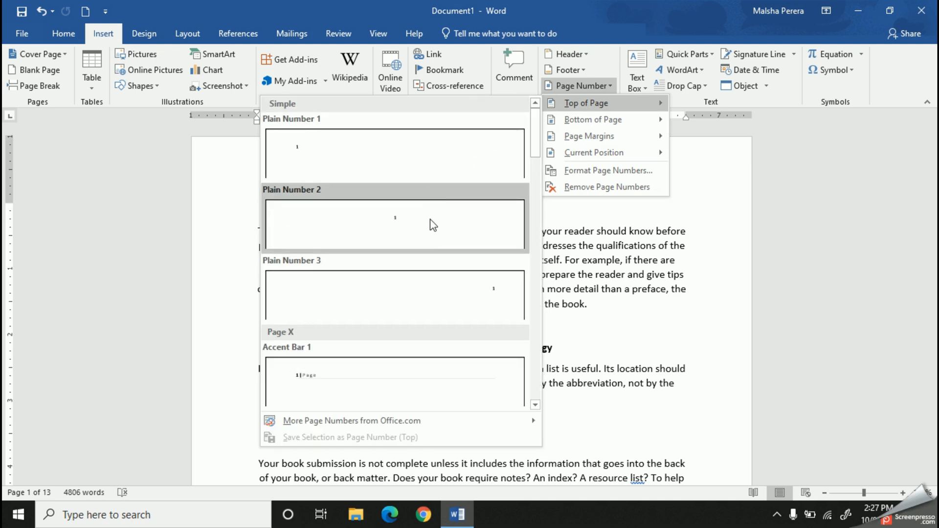
click(430, 219)
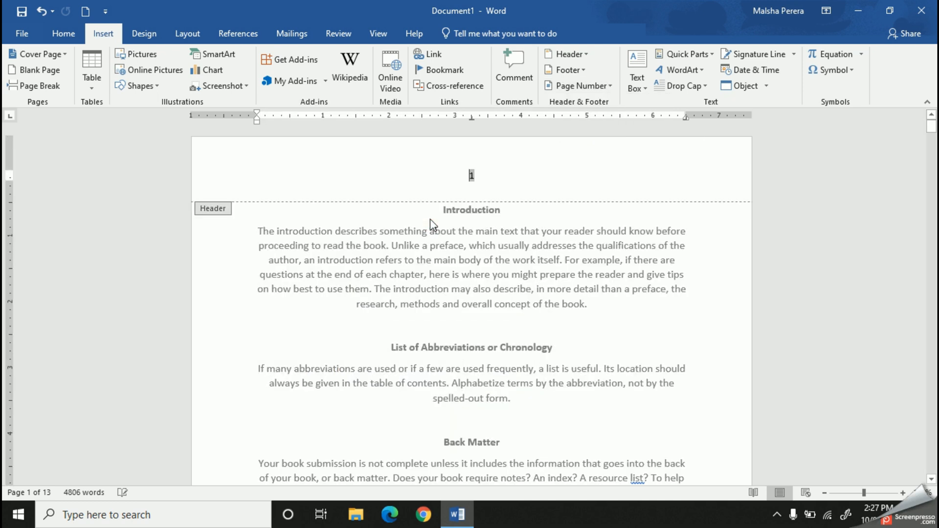
click(502, 178)
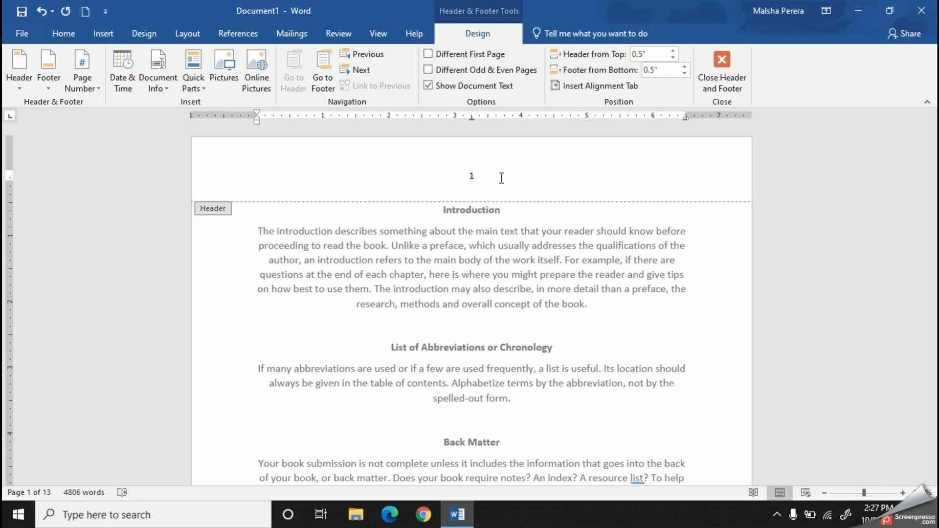
Try the Different First Page option, check the headers of the first two pages, turn the option off and leave header editing
click(429, 58)
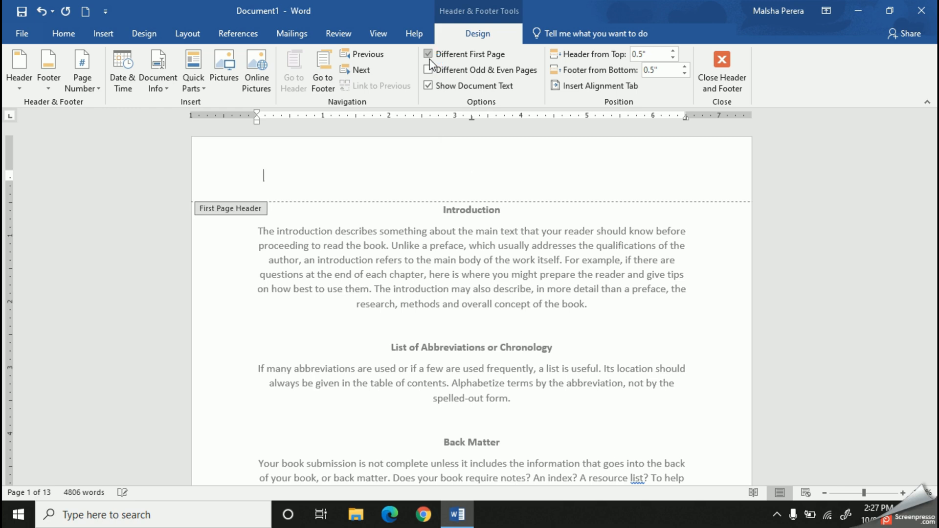
scroll(487, 269, down, 5)
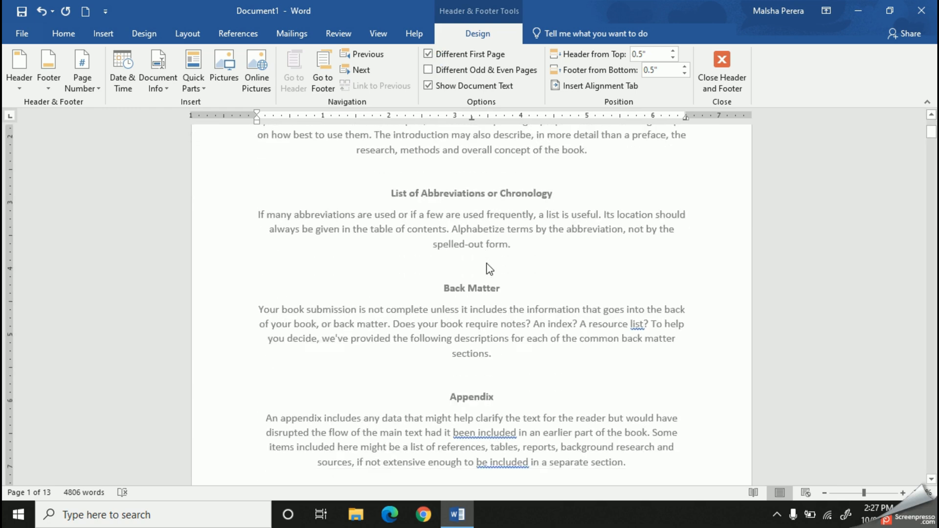
scroll(488, 268, down, 8)
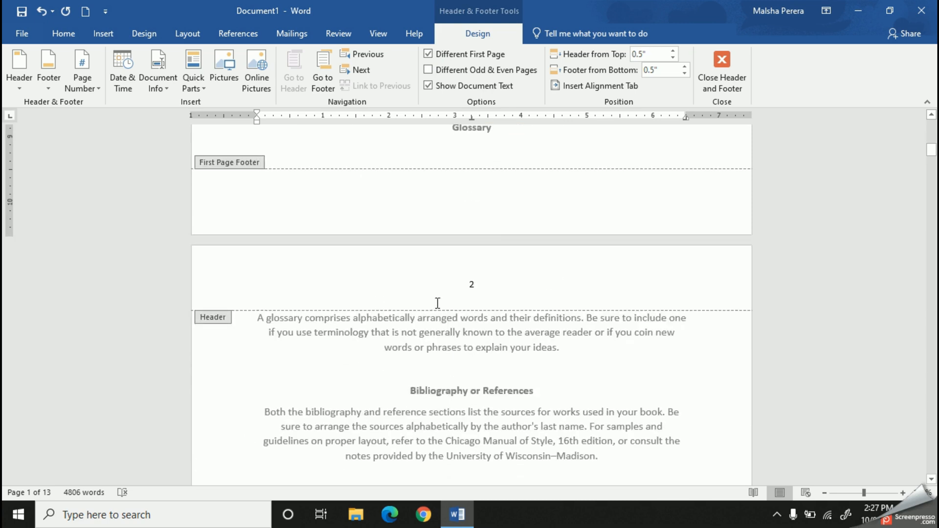
scroll(442, 304, up, 10)
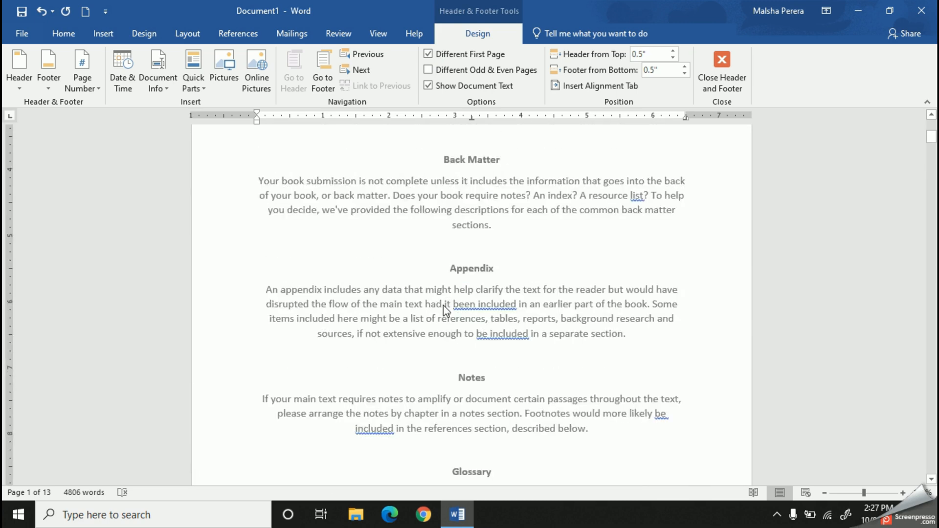
scroll(443, 306, up, 3)
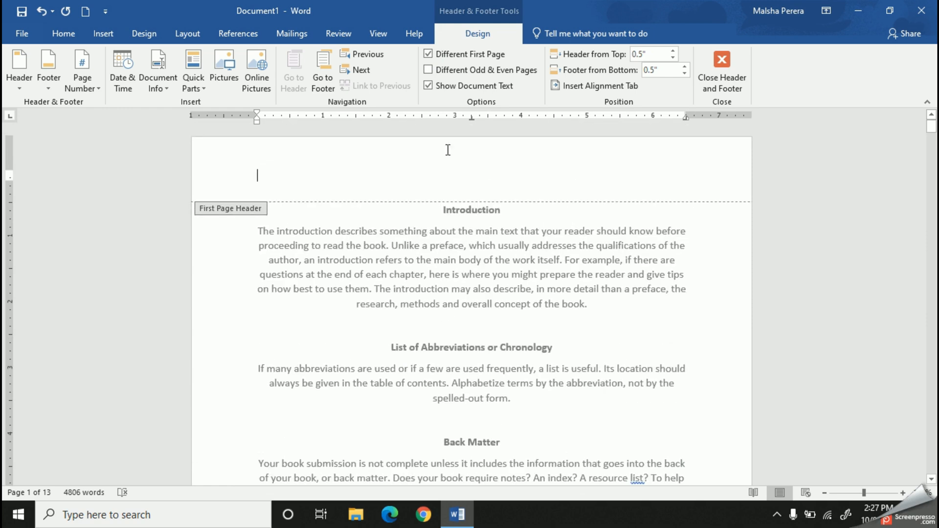
click(427, 53)
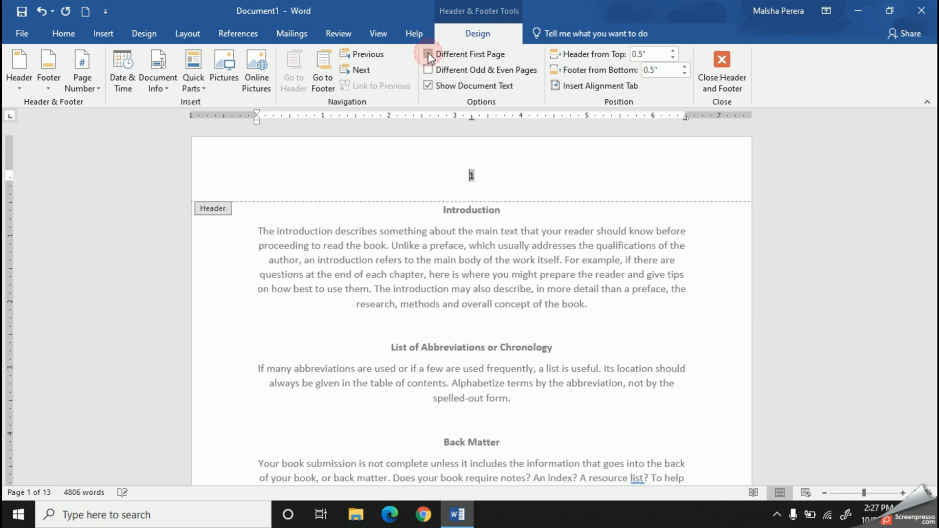
click(731, 81)
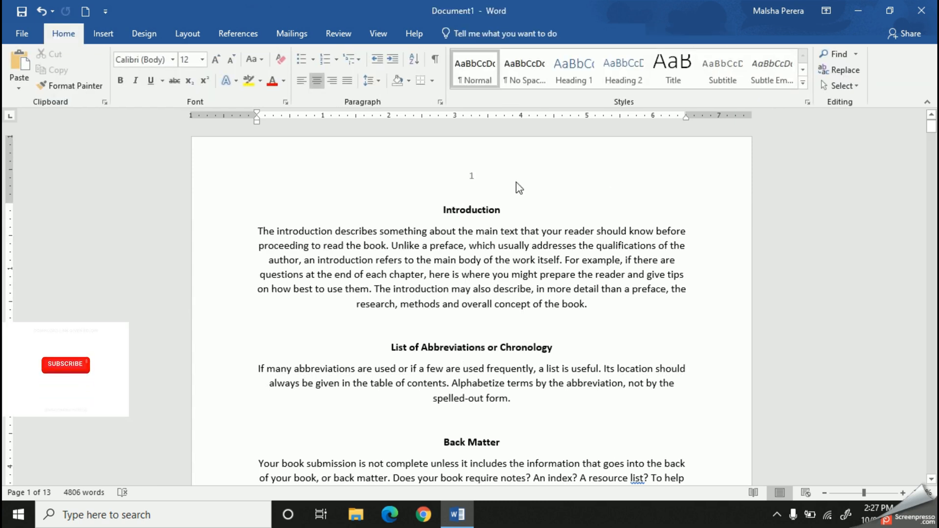
Format the header page numbers as lowercase Roman numerals (i, ii, iii, ...) starting at i, and leave header editing
double_click(473, 176)
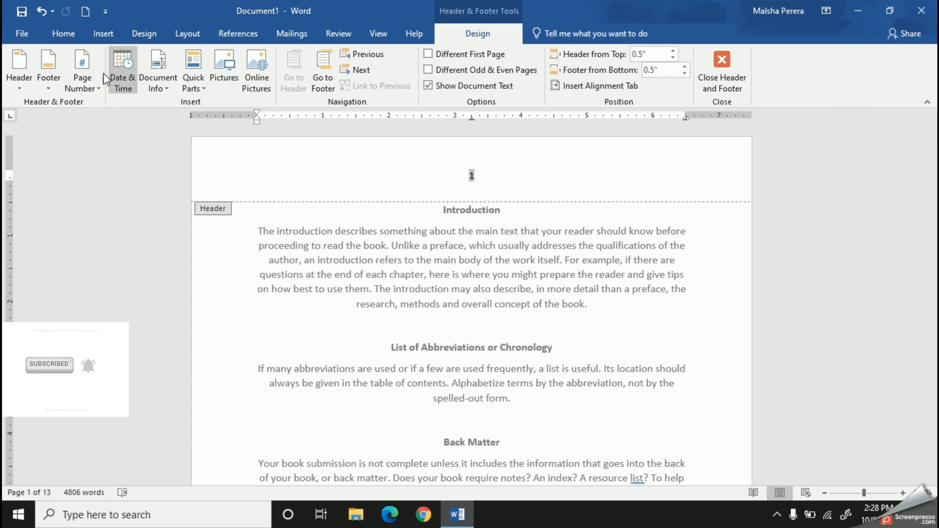
click(97, 89)
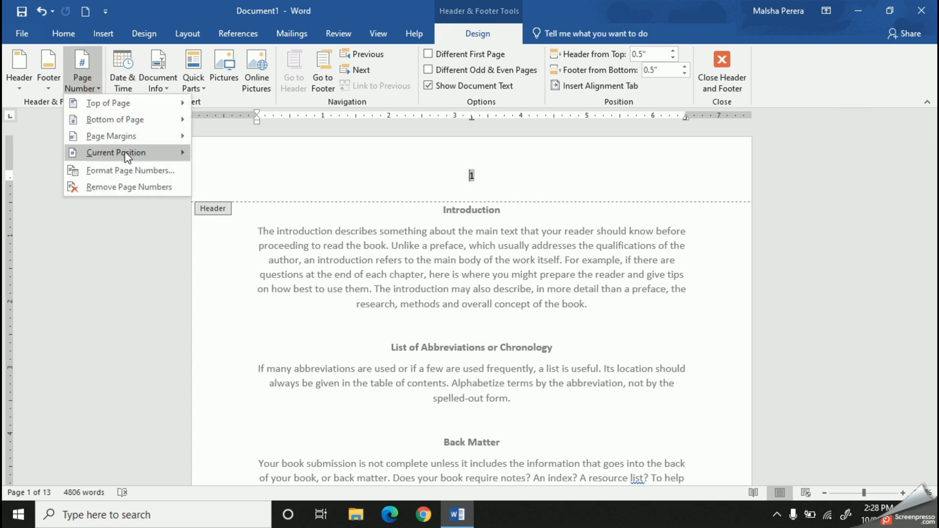
mouse_move(127, 156)
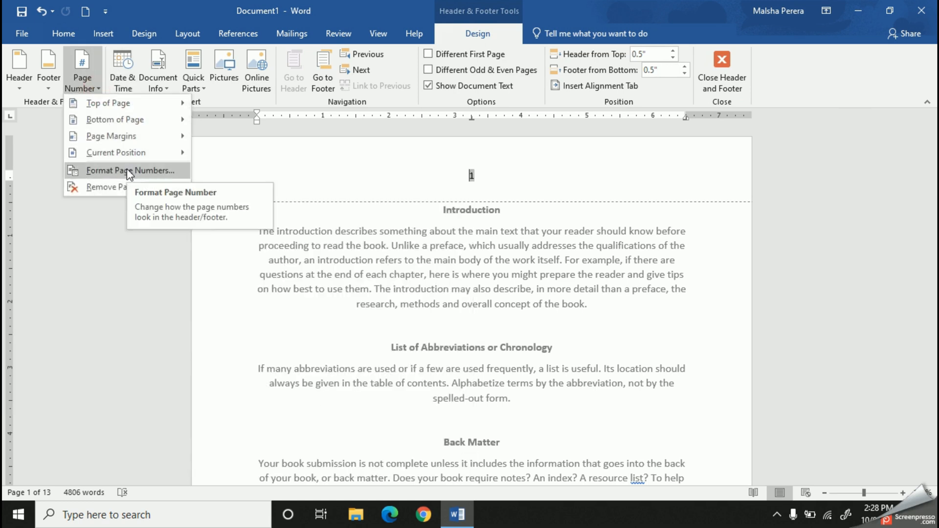
click(128, 170)
drag(447, 154, 221, 153)
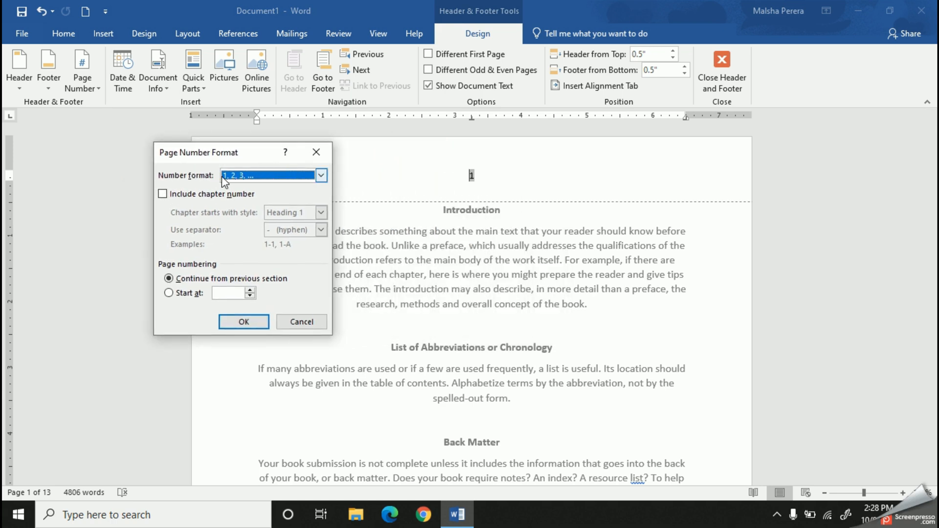
click(322, 175)
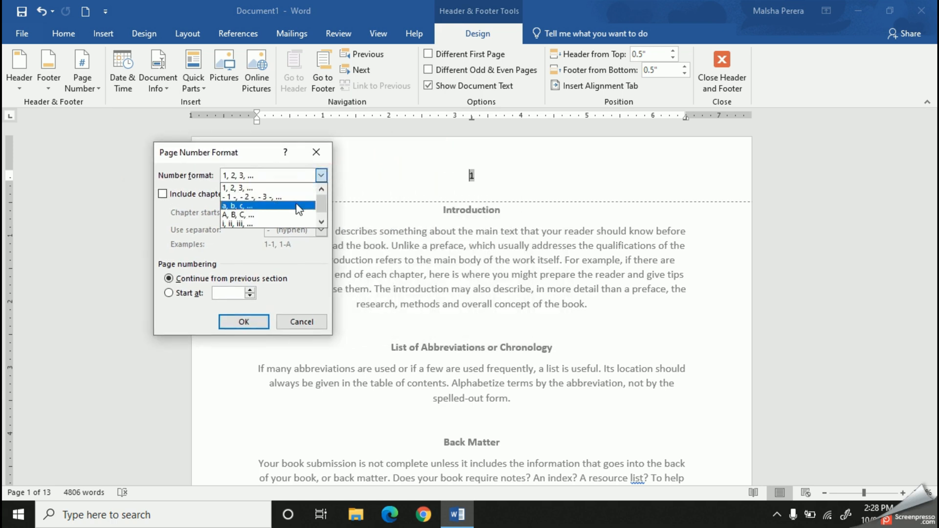
click(282, 224)
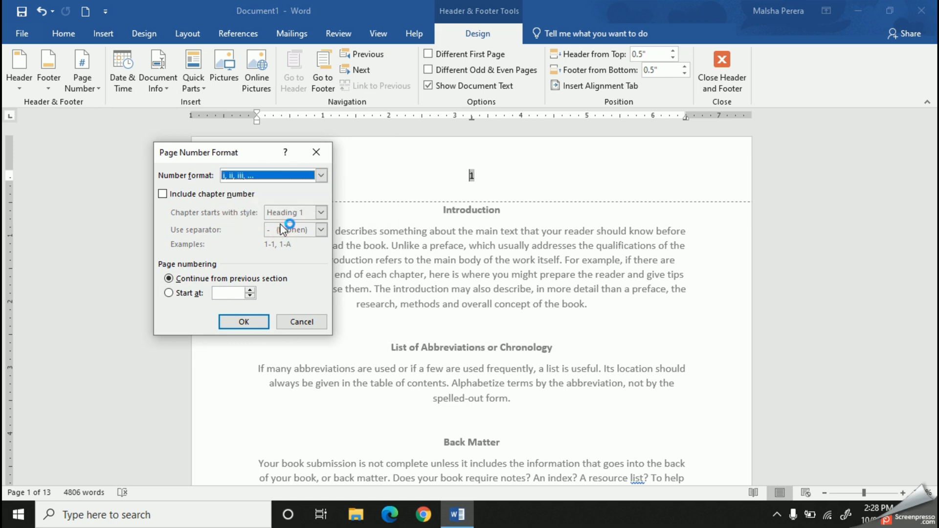
click(231, 293)
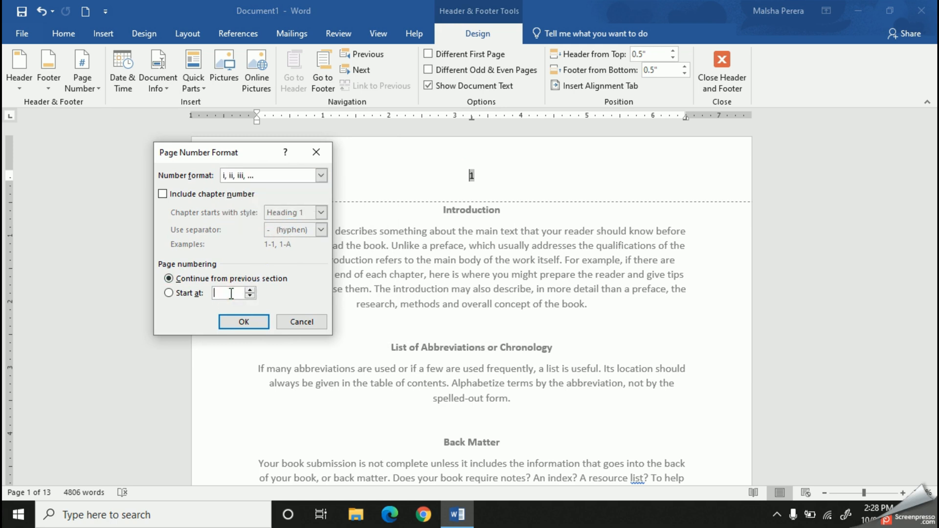
click(250, 290)
click(237, 293)
click(244, 322)
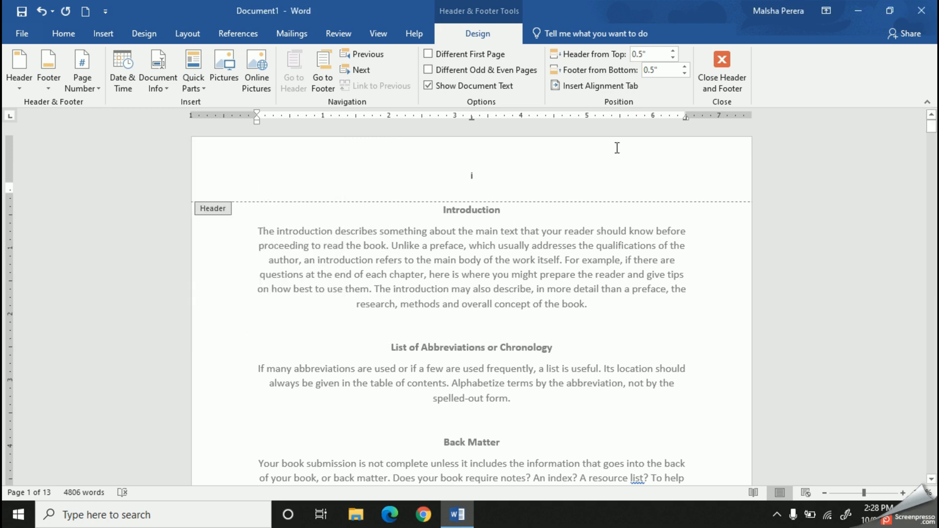
scroll(641, 191, down, 1)
click(734, 64)
Insert a Next Page section break directly before the "The Snow Queen" title on page 5
scroll(570, 274, down, 10)
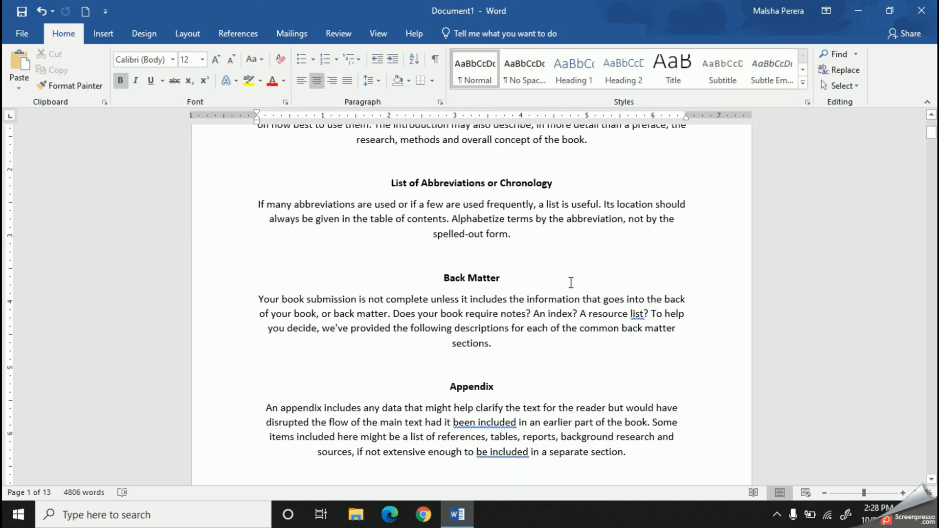
scroll(571, 283, down, 15)
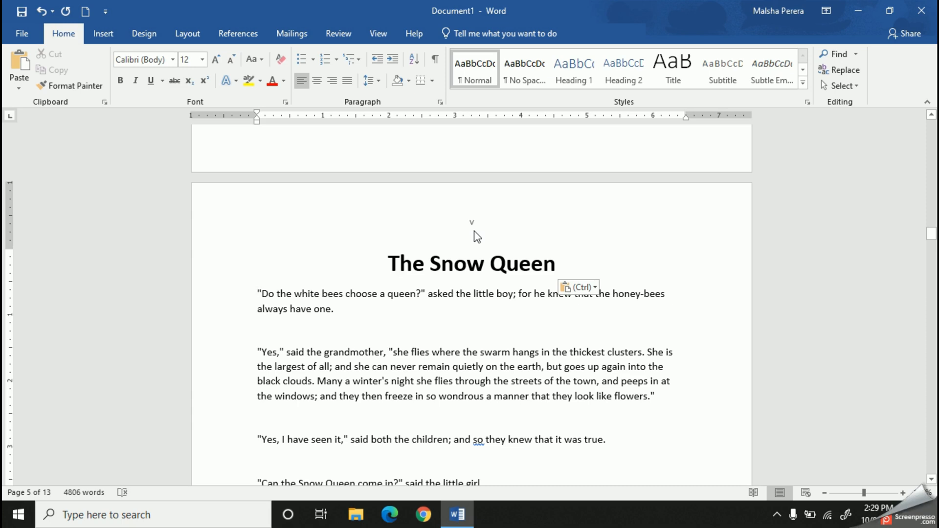
click(387, 263)
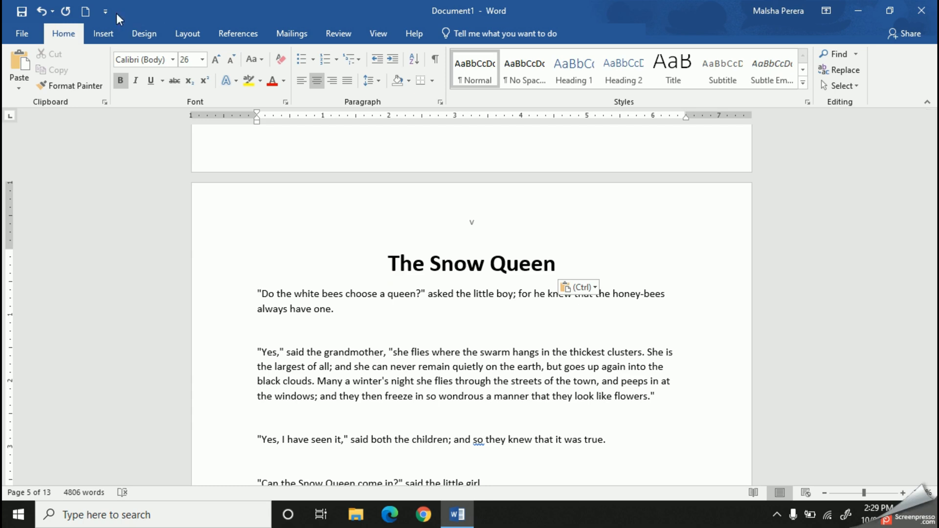
click(188, 34)
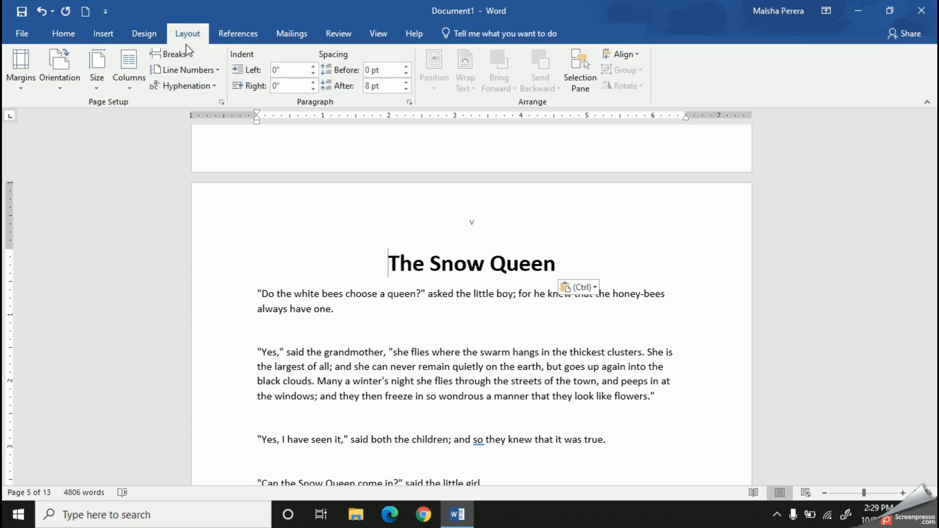
click(189, 55)
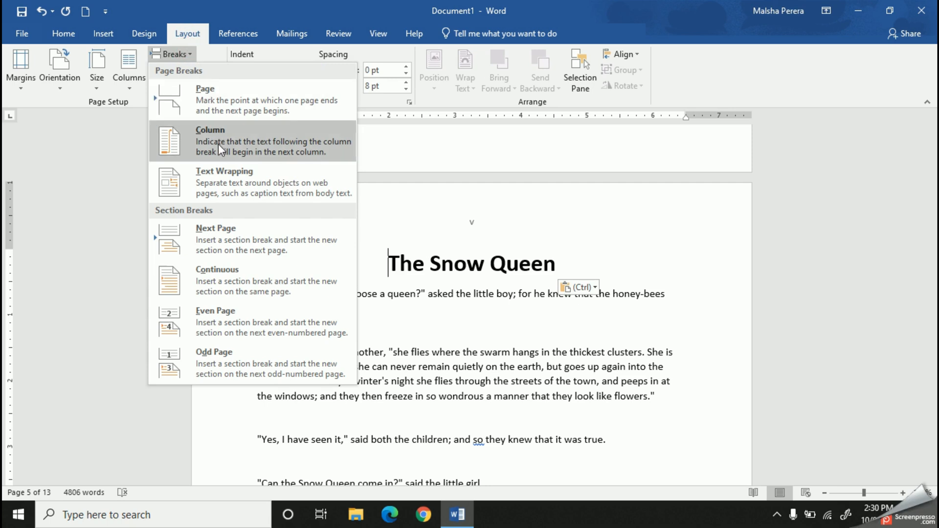
click(222, 242)
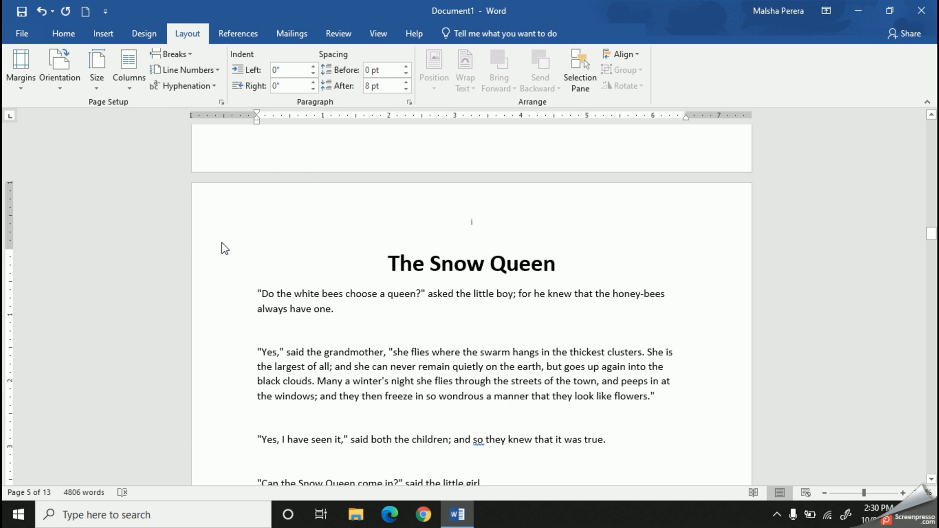
Format the page numbers in the header above "The Snow Queen" as 1, 2, 3, ... starting at 1, and leave header editing
click(471, 224)
double_click(472, 226)
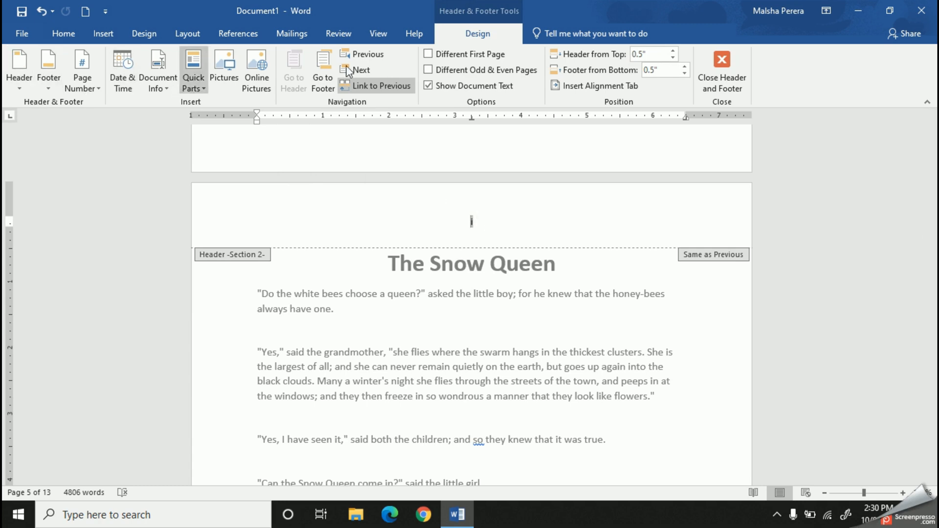
click(99, 90)
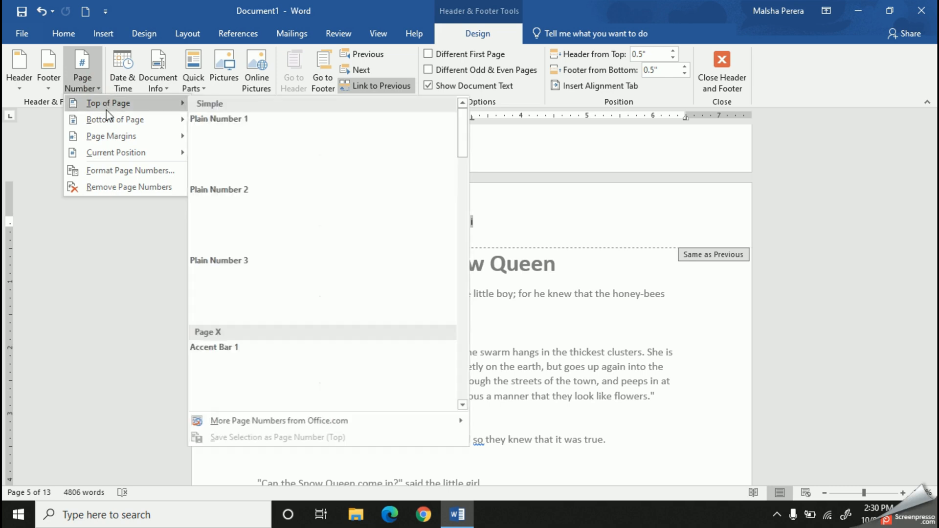
click(101, 172)
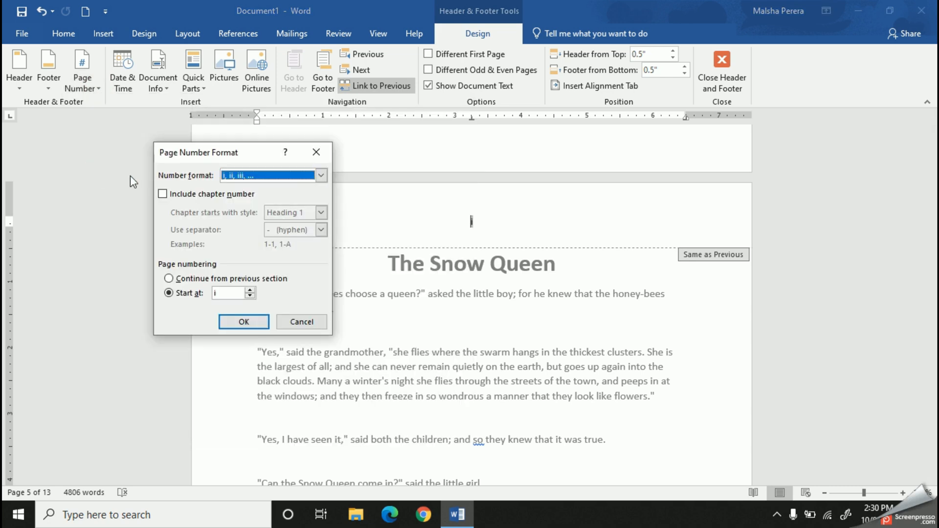
click(320, 176)
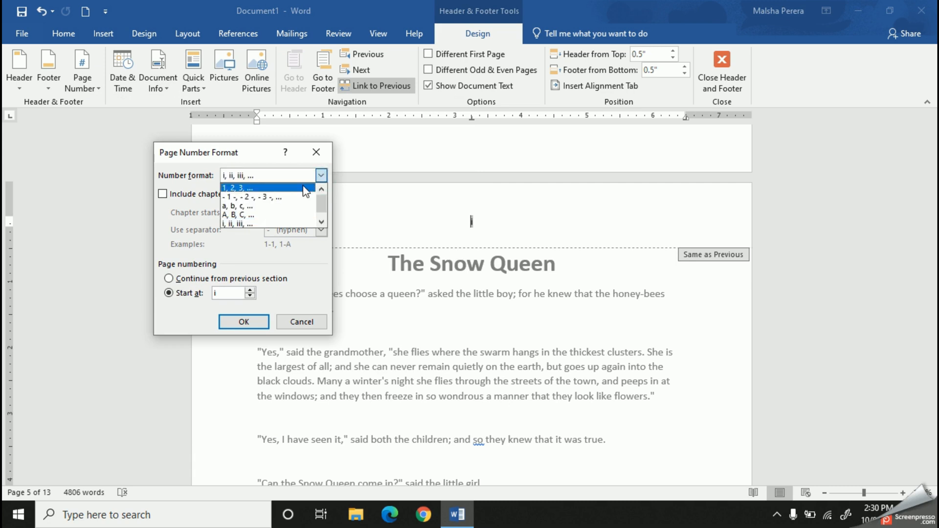
click(298, 188)
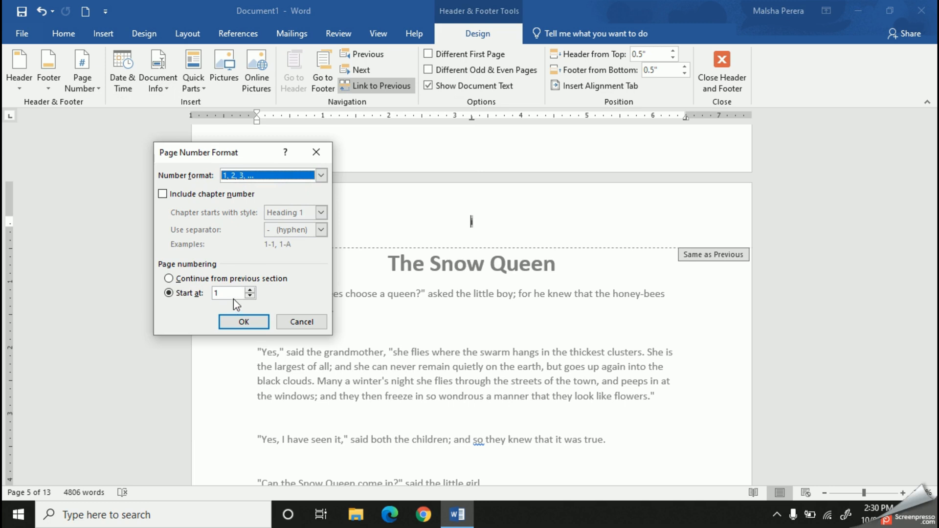
click(247, 323)
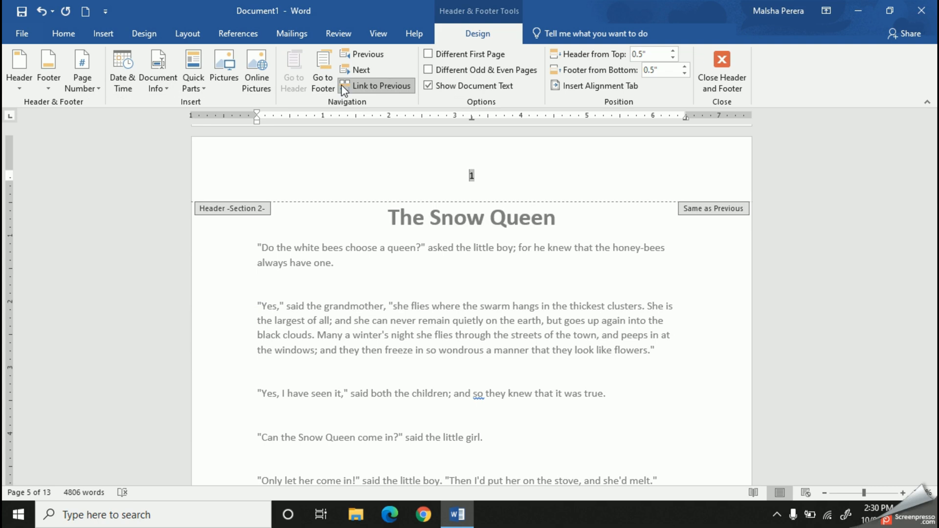
click(722, 88)
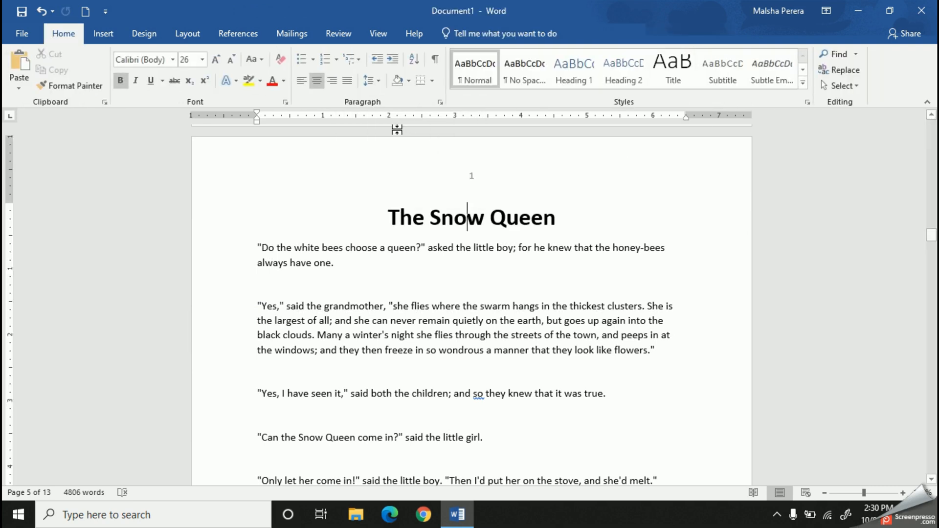
Unlink the Section 2 header from the previous section, make its page number larger and bold, and leave header editing
double_click(470, 177)
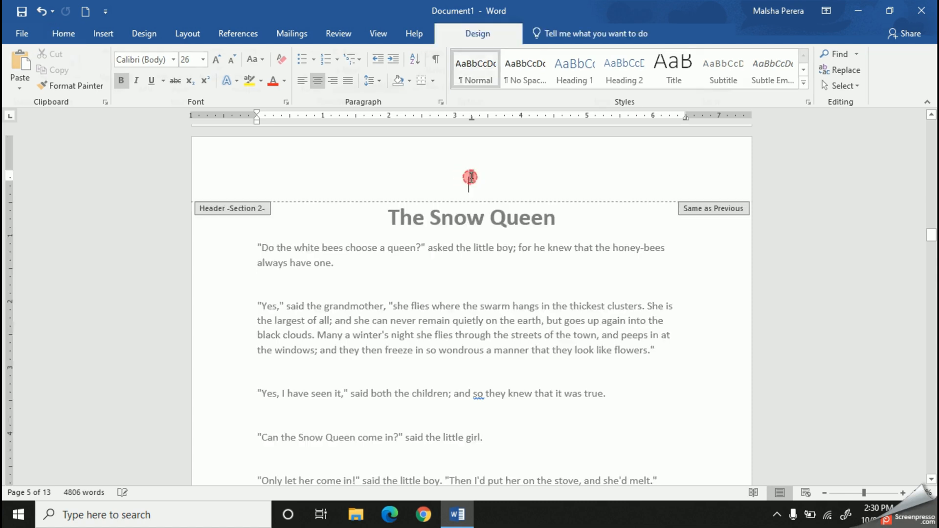
click(348, 88)
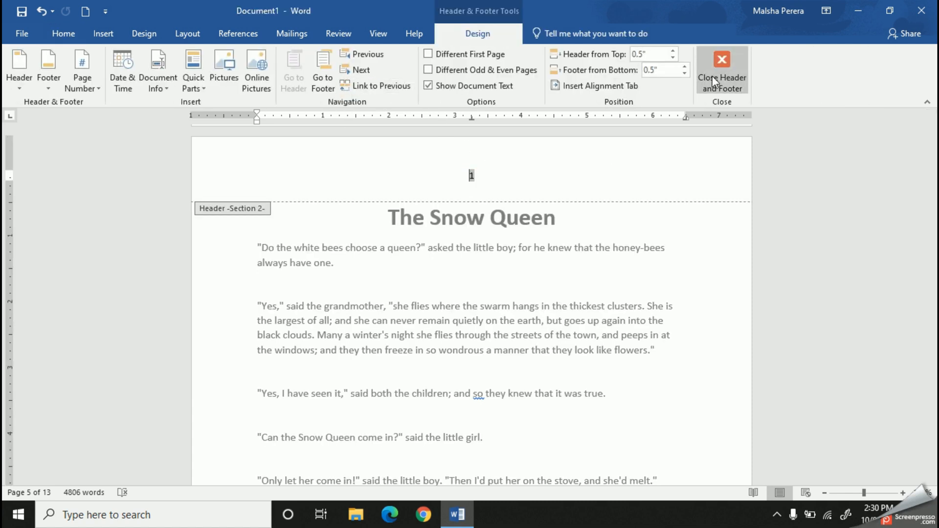
click(471, 177)
double_click(470, 177)
click(64, 33)
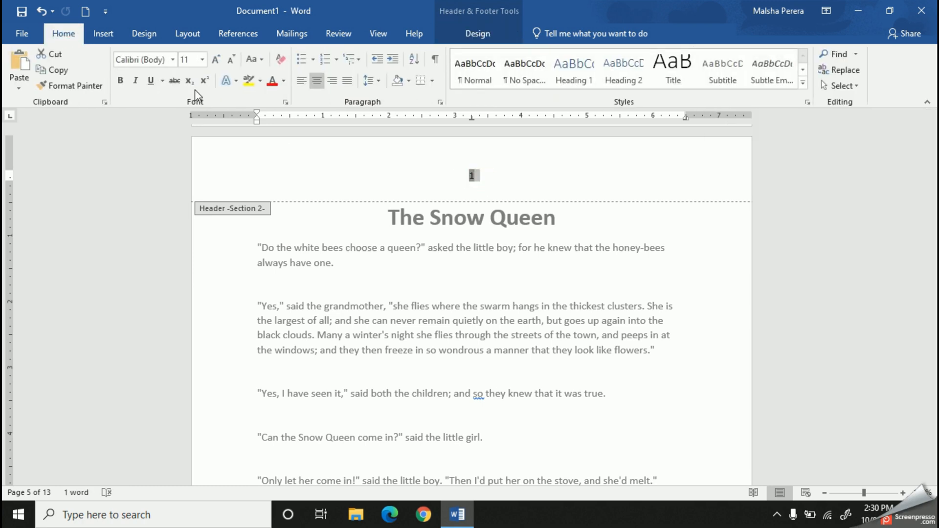
click(220, 62)
click(220, 61)
click(220, 62)
click(219, 61)
click(219, 62)
click(566, 201)
click(478, 34)
click(725, 86)
scroll(550, 288, up, 10)
scroll(538, 308, down, 12)
scroll(535, 314, down, 15)
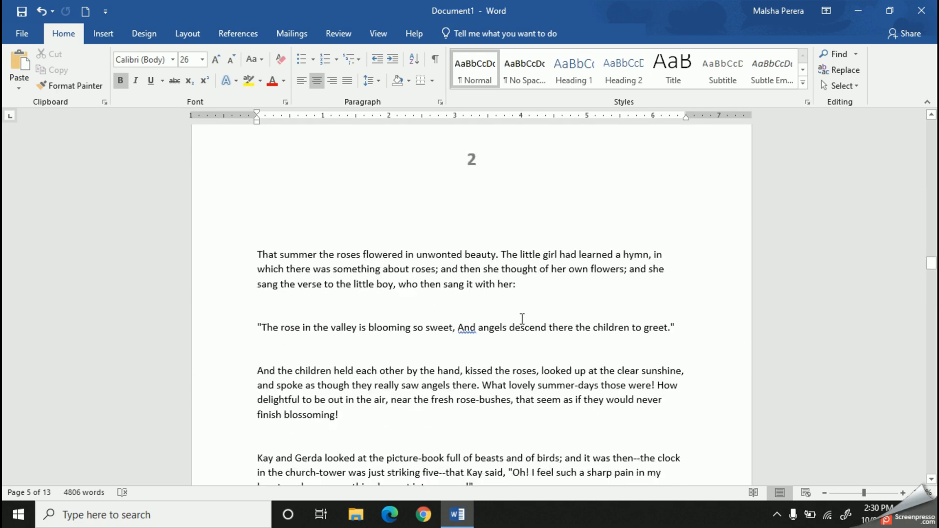